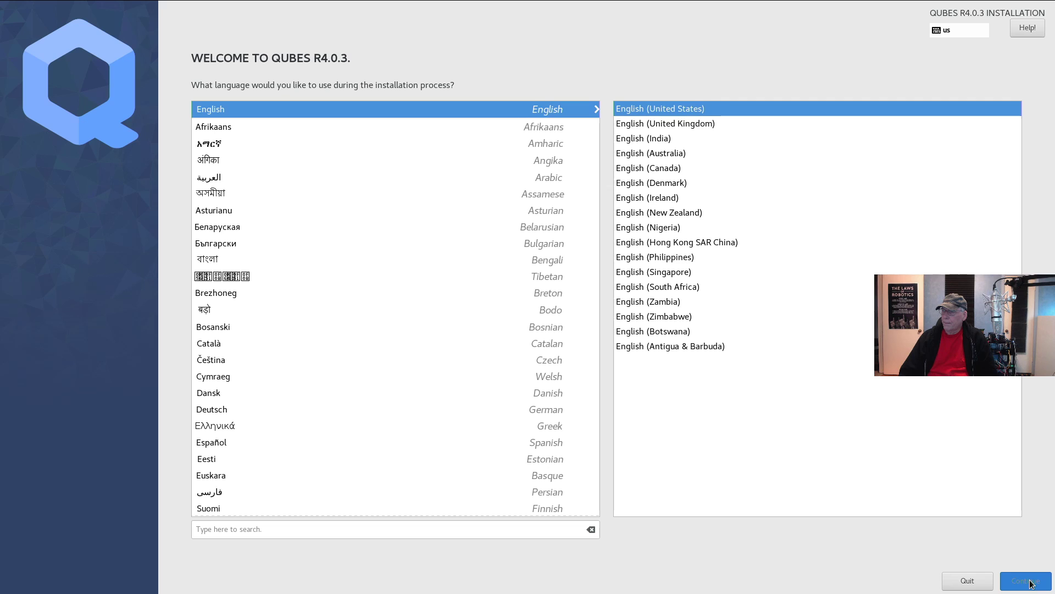
Step: Accept English (United States) as the installation language and set the time zone to Americas/Chicago
click(1029, 581)
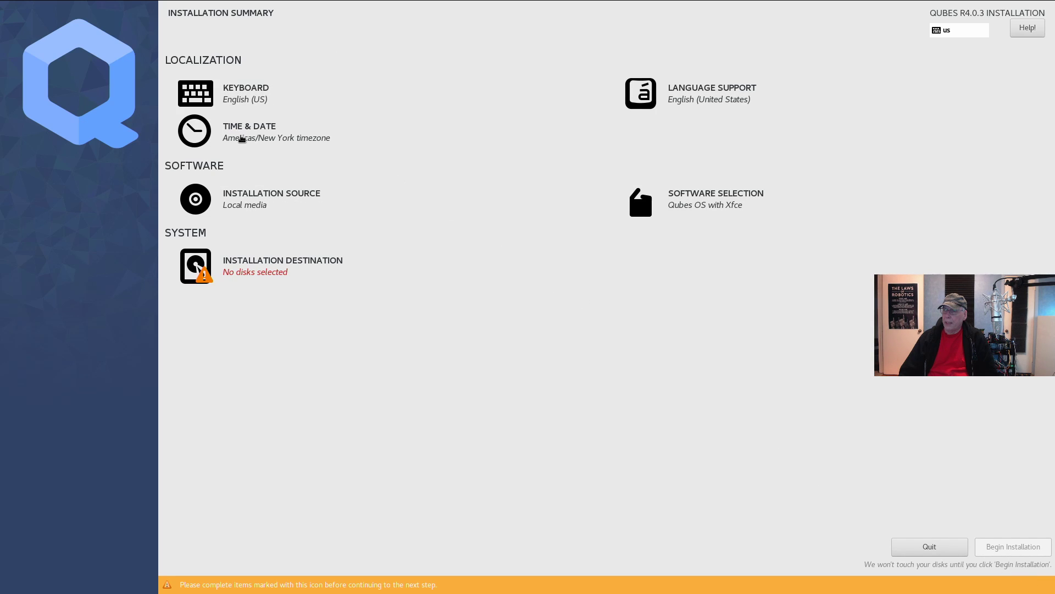
click(241, 135)
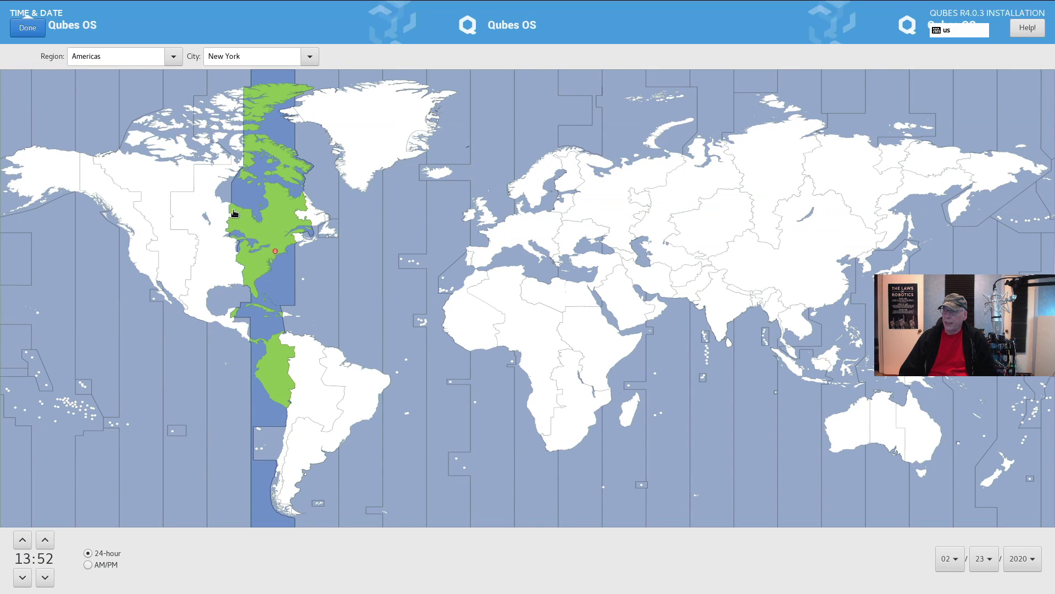
click(234, 254)
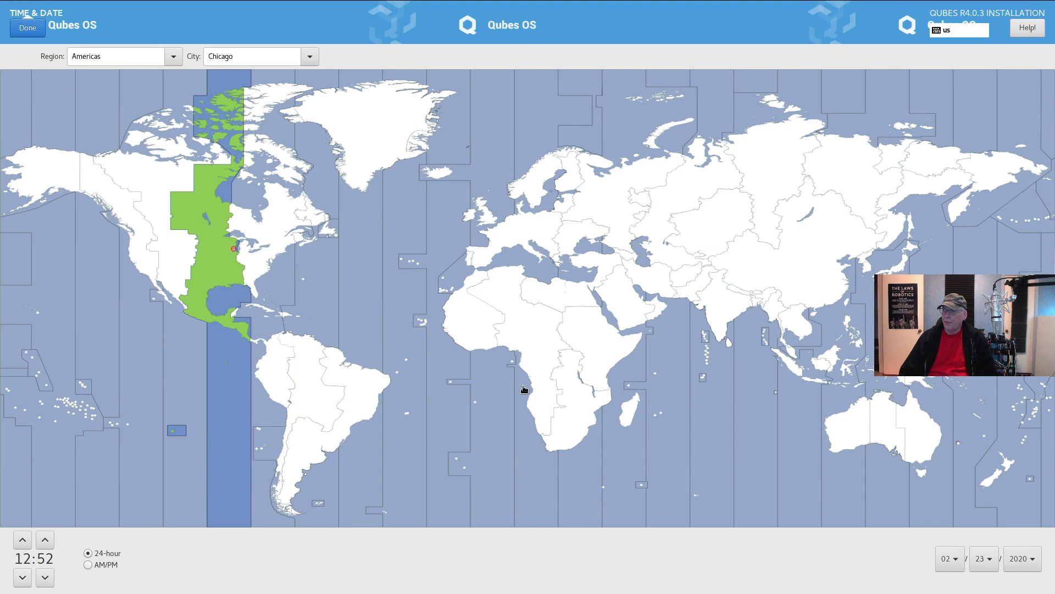
click(26, 28)
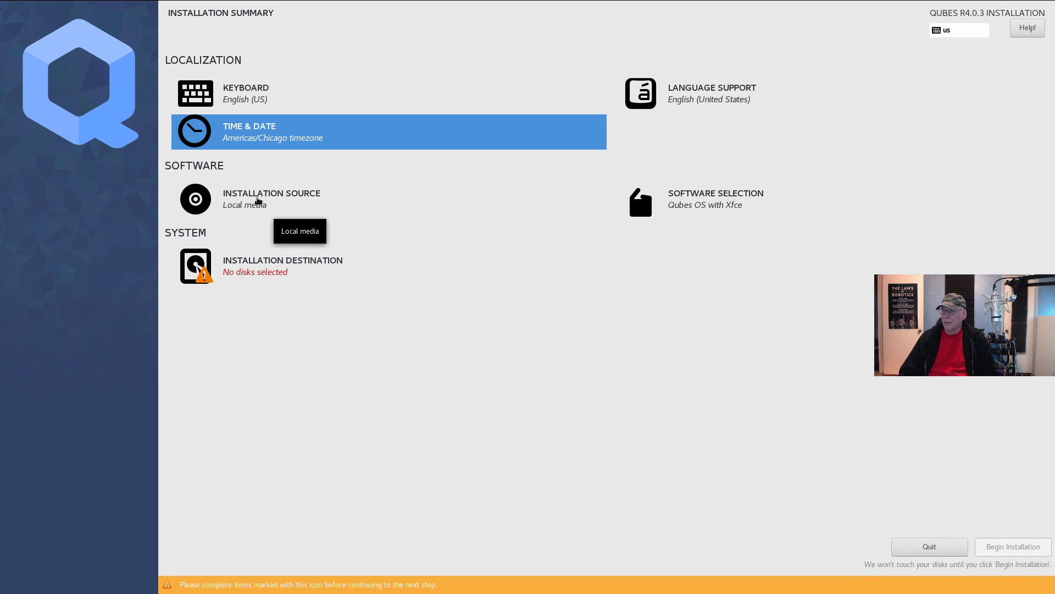
Step: Choose the Samsung Portable SSD T3 as the installation destination, keeping automatic partitioning and data encryption
click(247, 272)
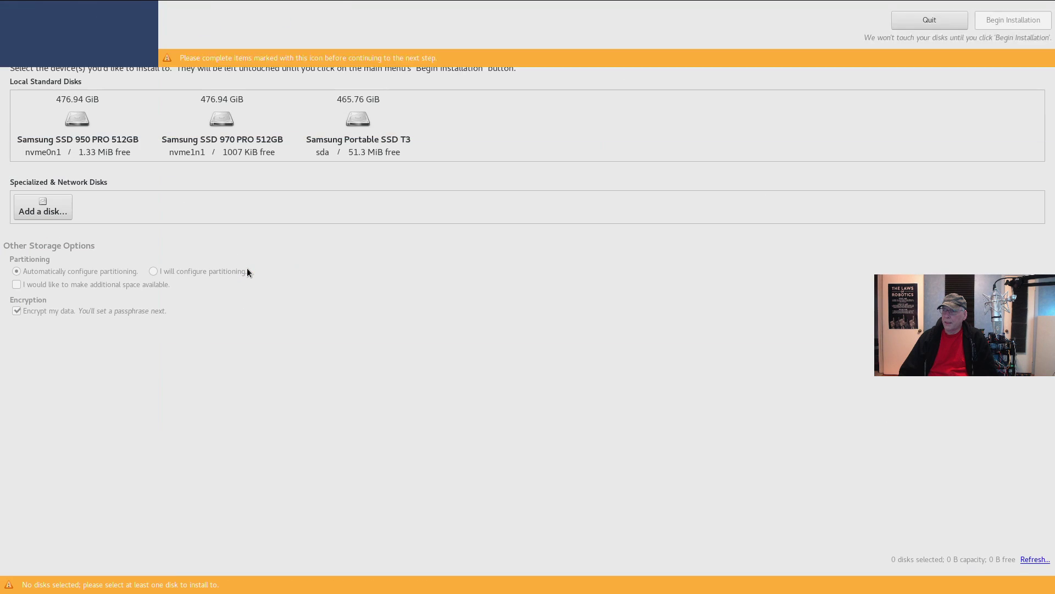
click(367, 124)
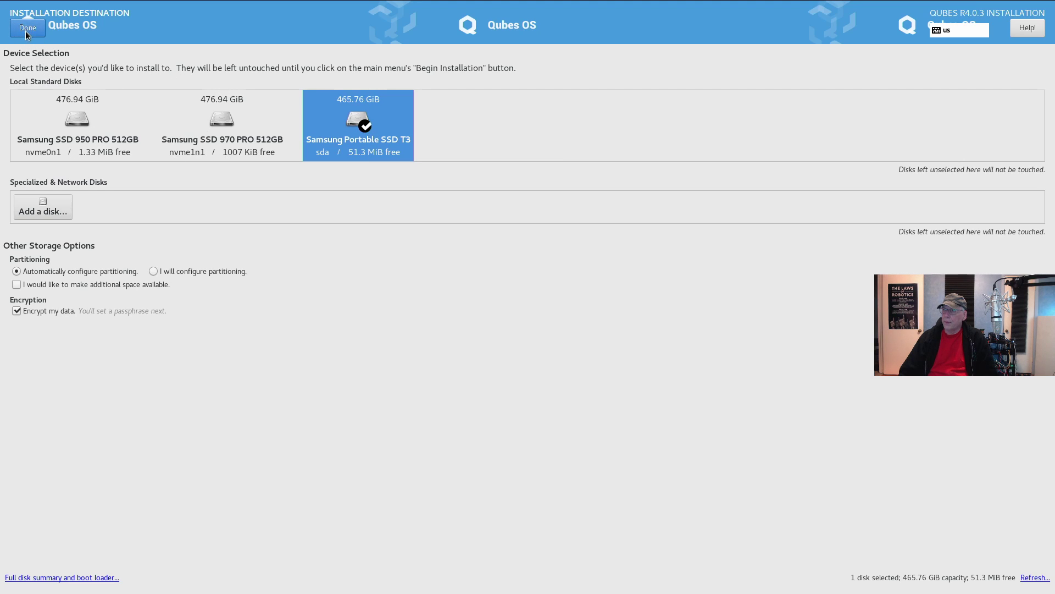
click(27, 33)
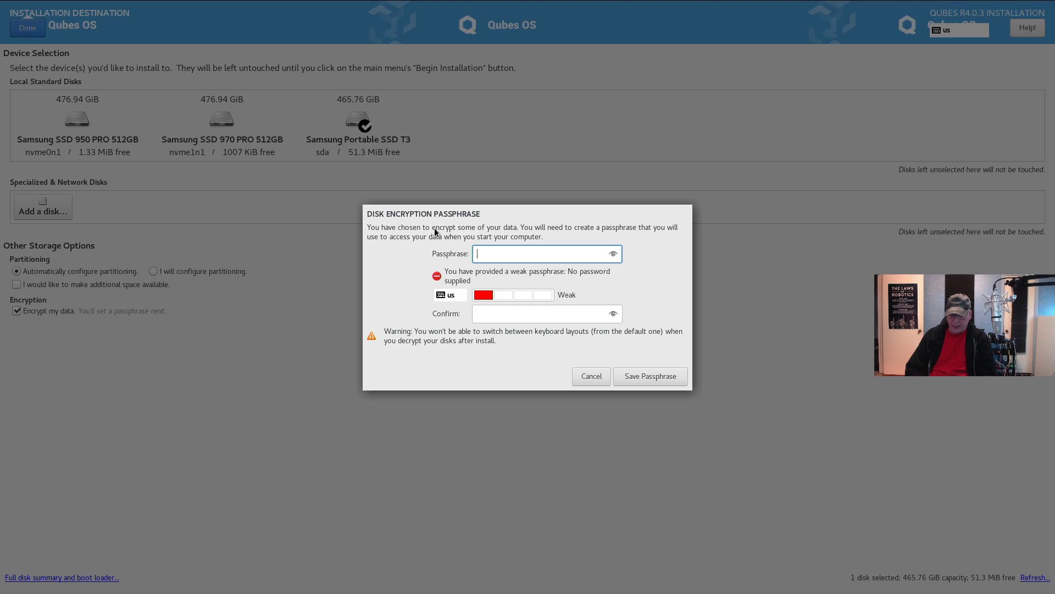
Step: Enter and confirm the disk encryption passphrase, and save it
text(••••)
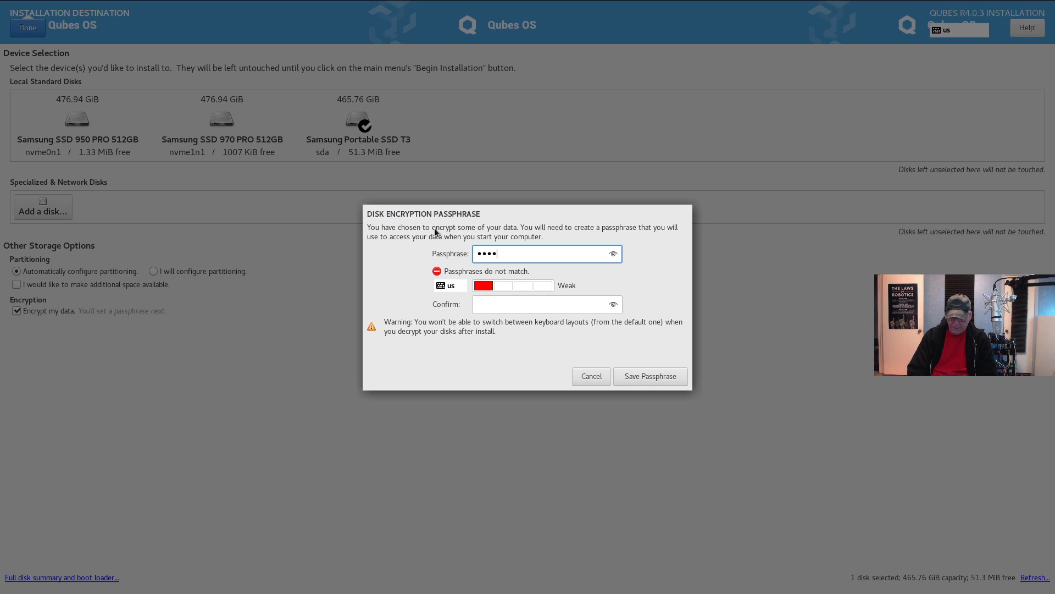
text(••••••••)
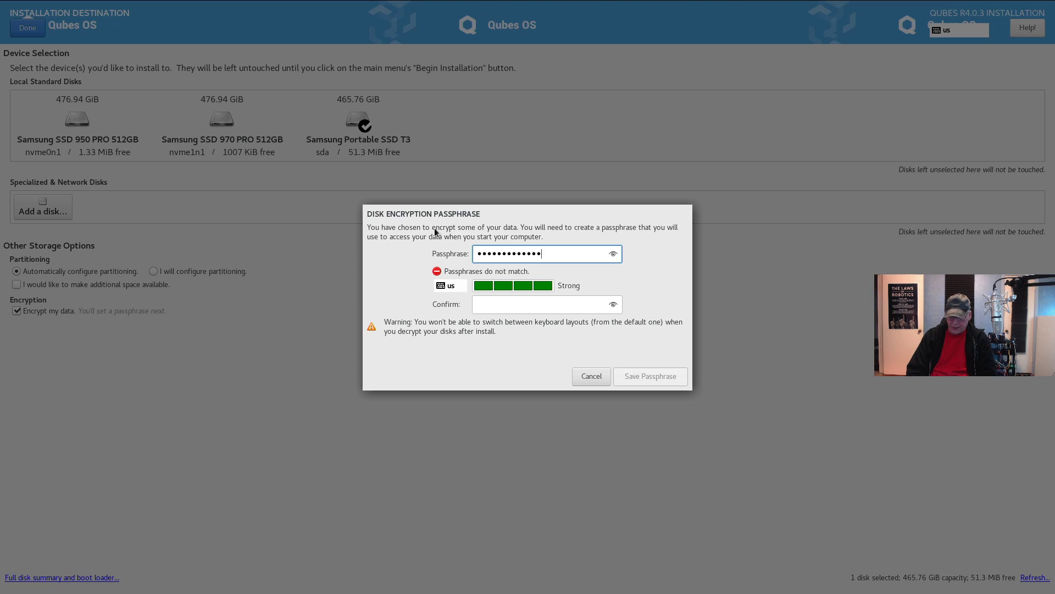
text(••••)
key(Tab)
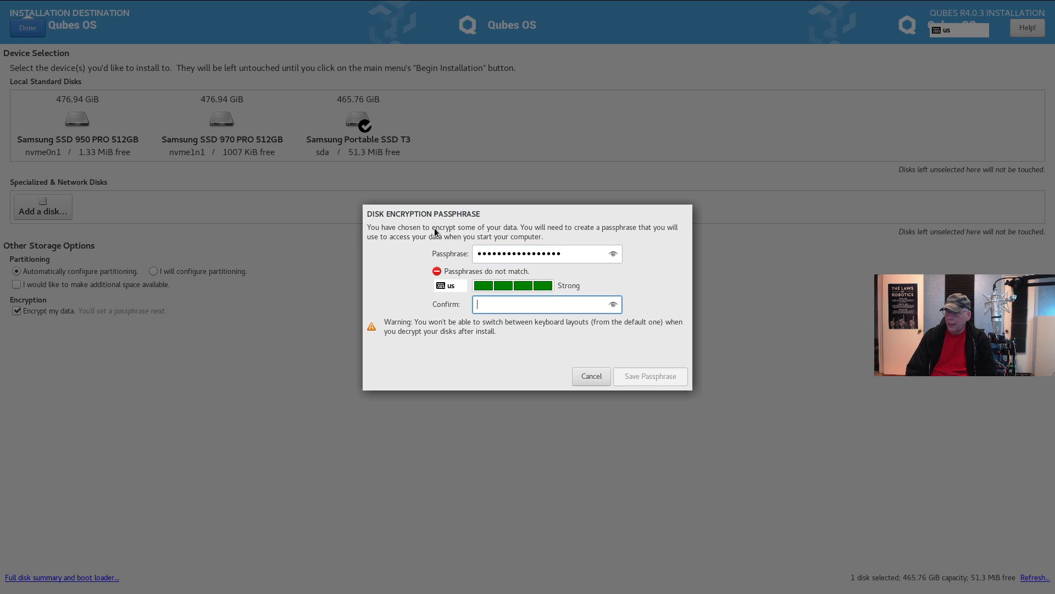
text(•••••••••••••)
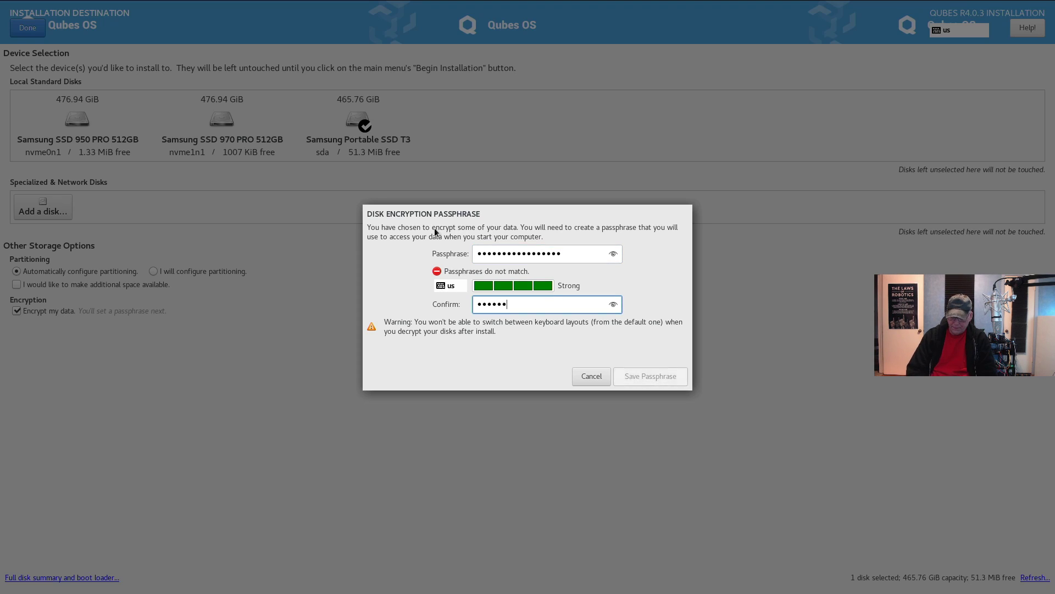
text(••)
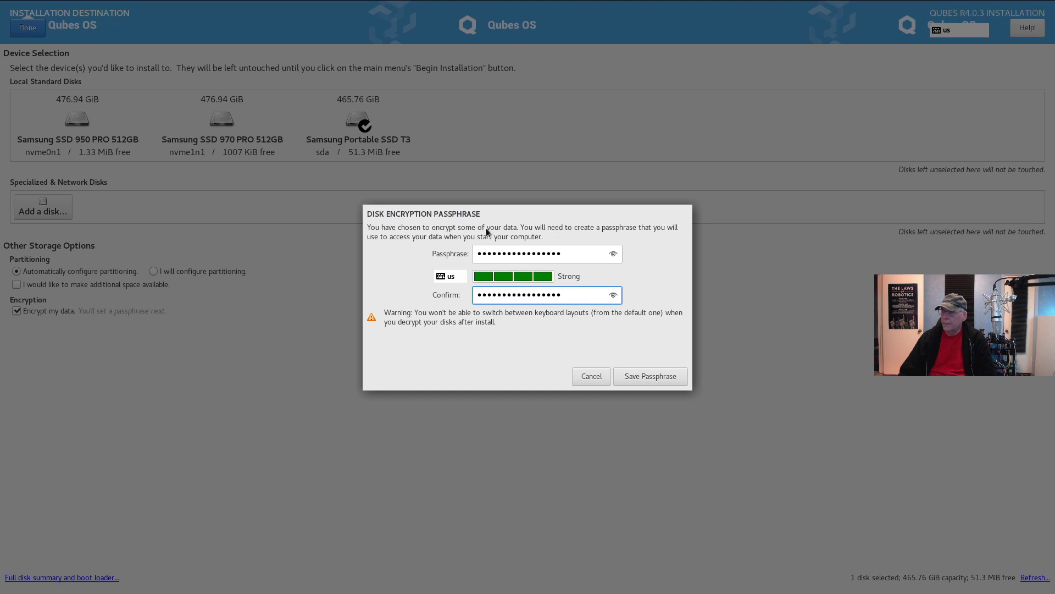
click(636, 377)
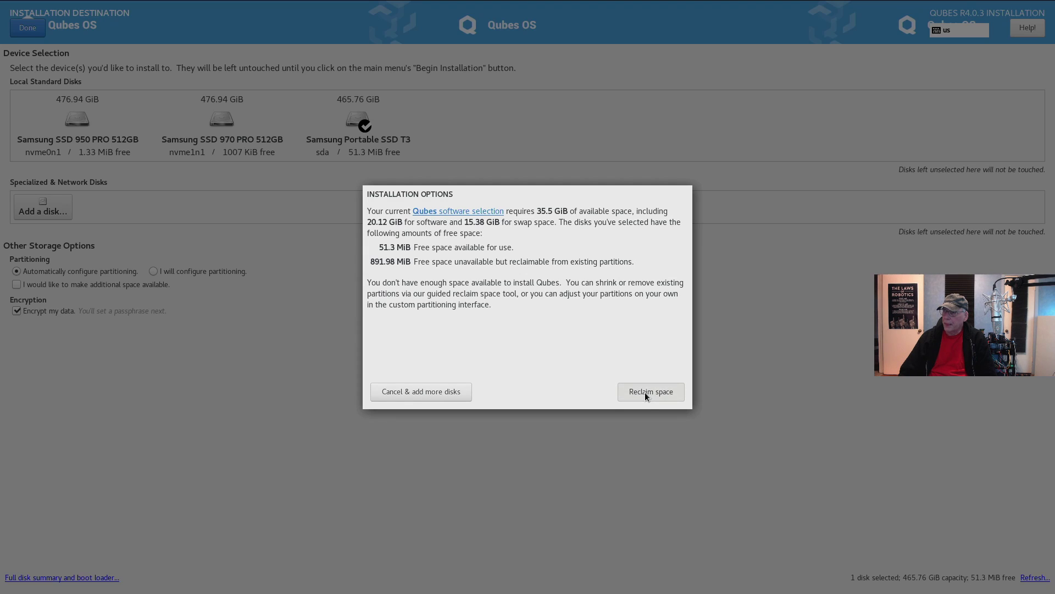
Step: Reclaim the space on the Samsung Portable SSD T3 by marking all its existing partitions for deletion
click(644, 392)
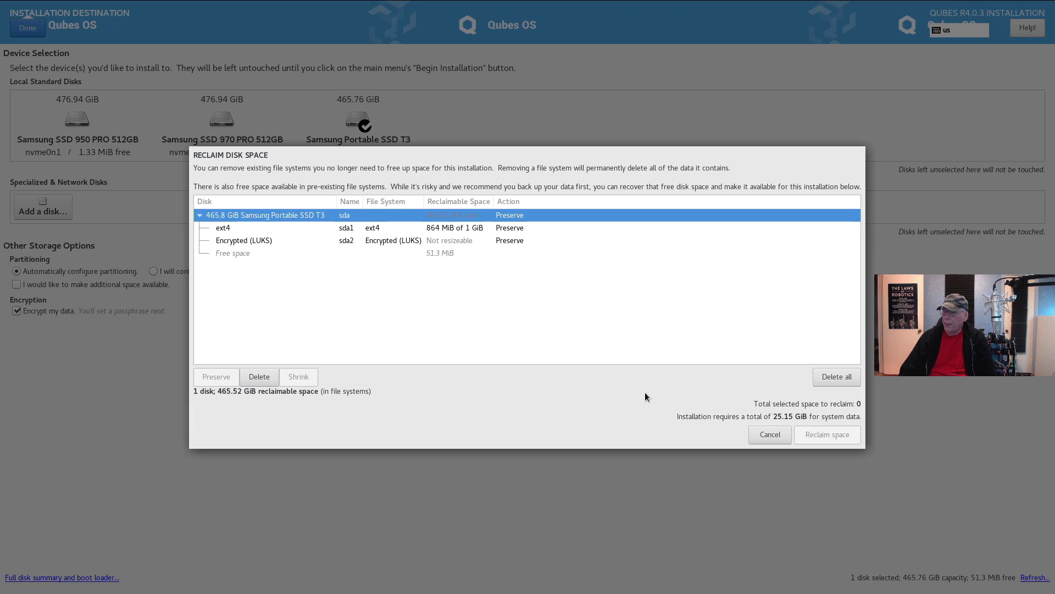
click(836, 376)
click(825, 435)
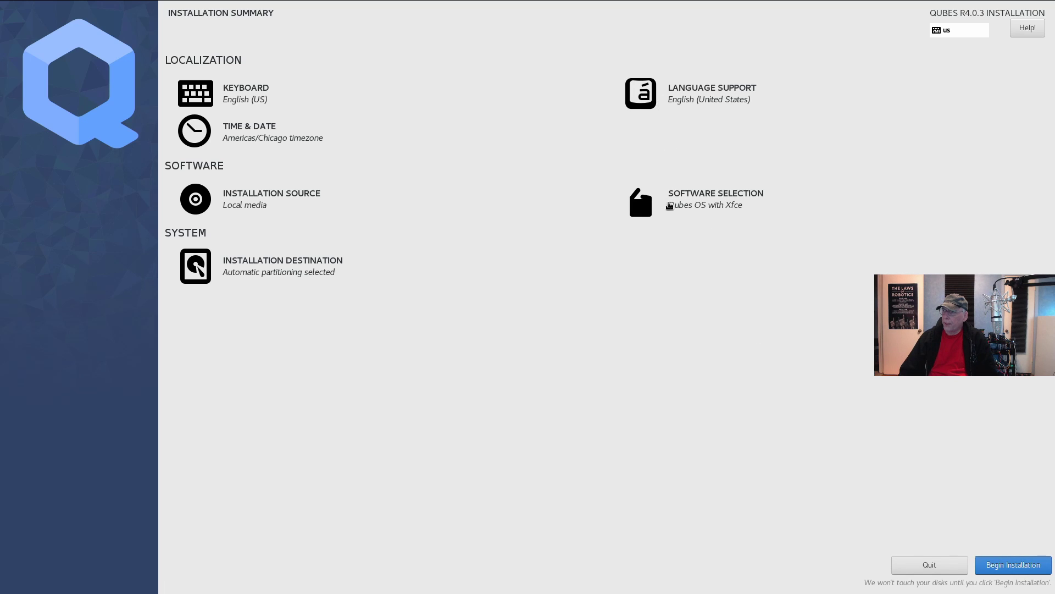
Step: Keep Qubes OS with Xfce plus the Debian 10 and Whonix templates as the software selection, and begin the installation
click(669, 206)
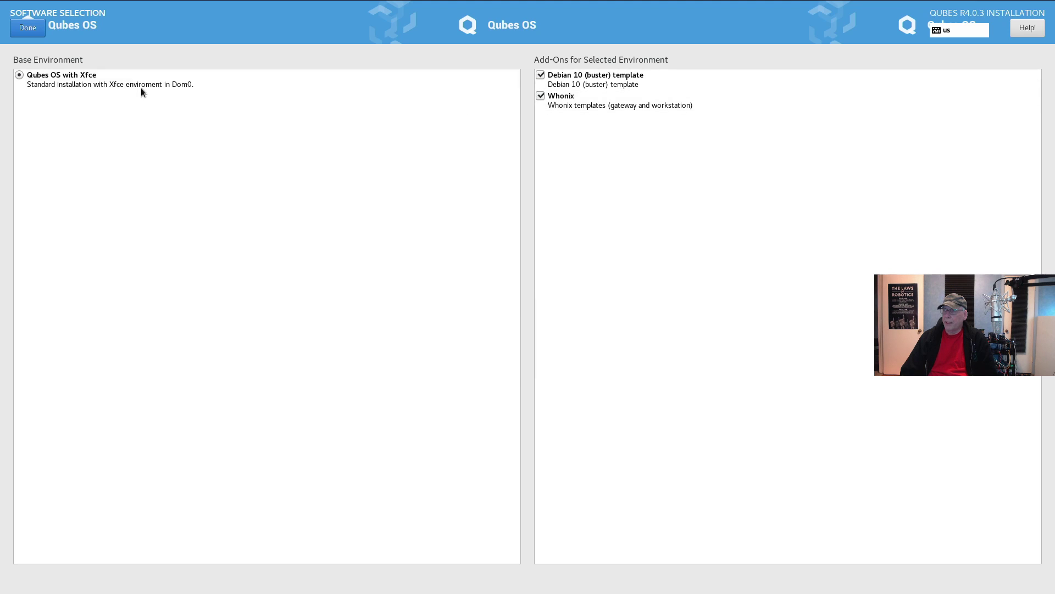
click(23, 31)
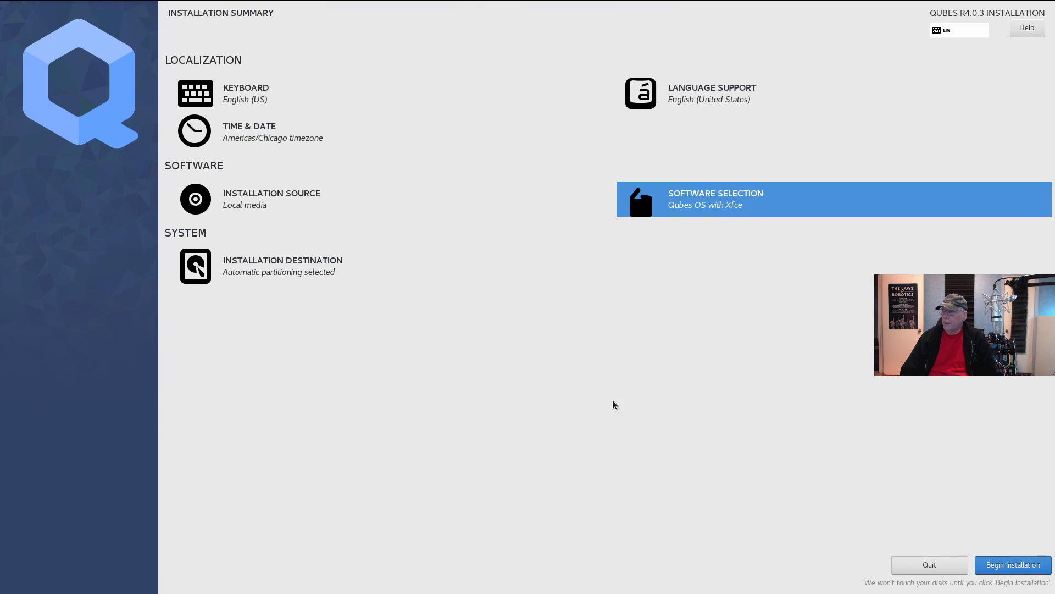
click(1016, 570)
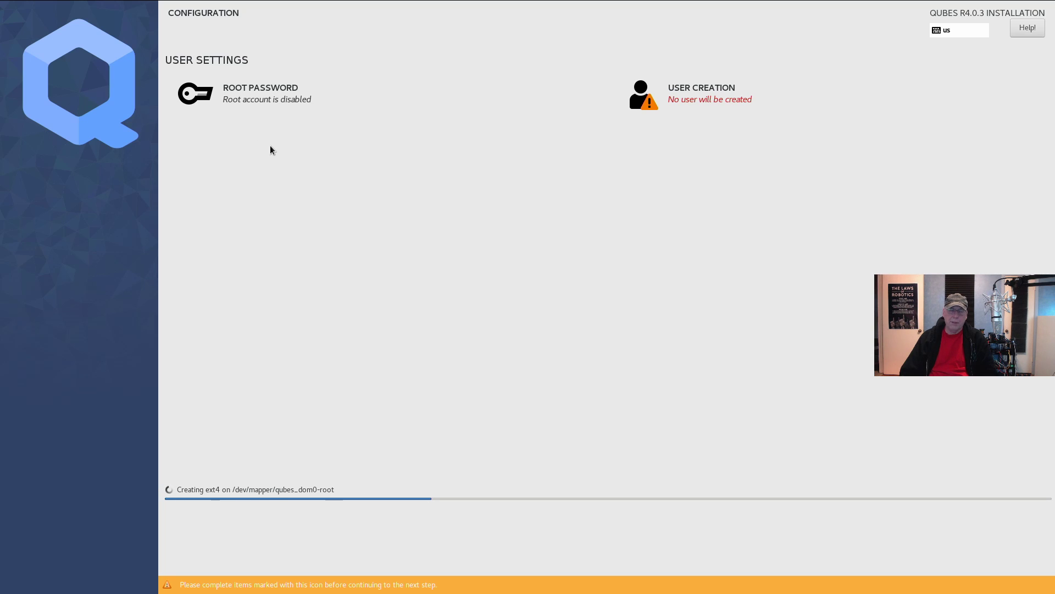
Step: Start creating a user account and fill in its user name without spaces
click(688, 89)
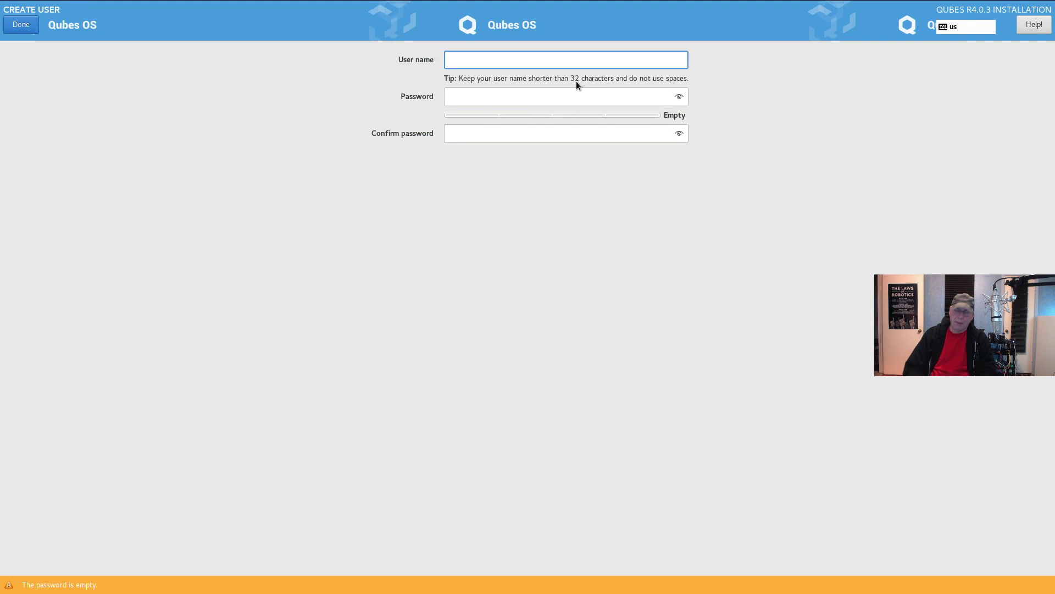
text(djwa re)
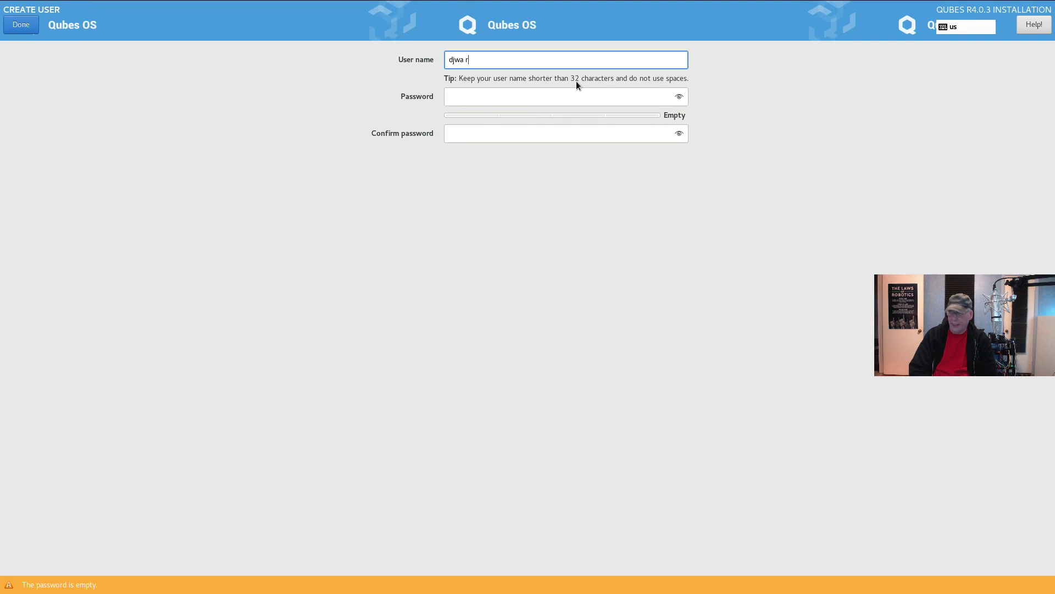
key(BackSpace)
key(BackSpace)
key(BackSpace)
text(re)
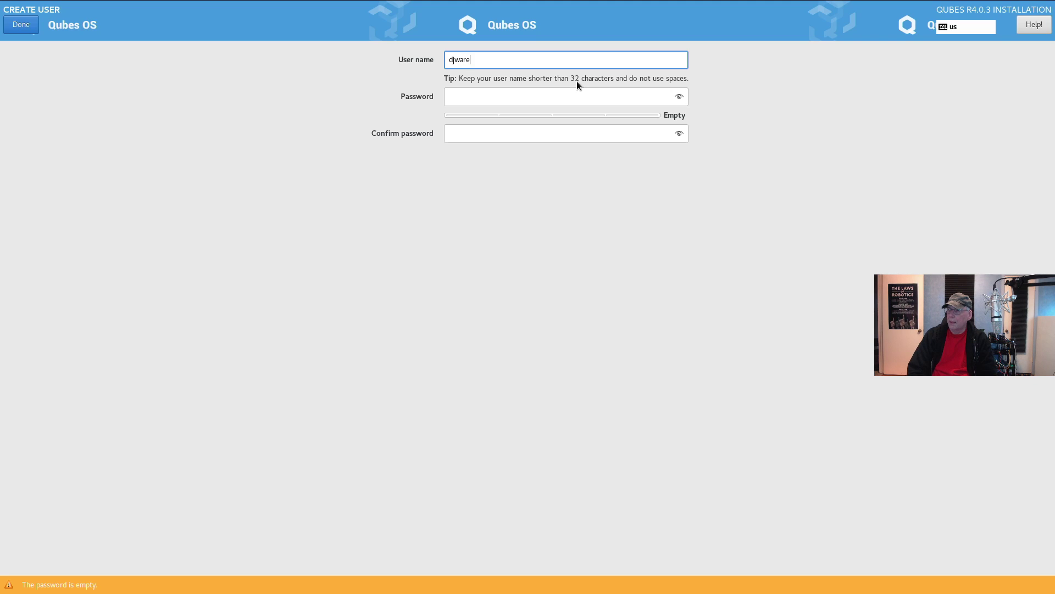
Step: Enter and confirm the new account's password, and save the user
key(Tab)
text(********)
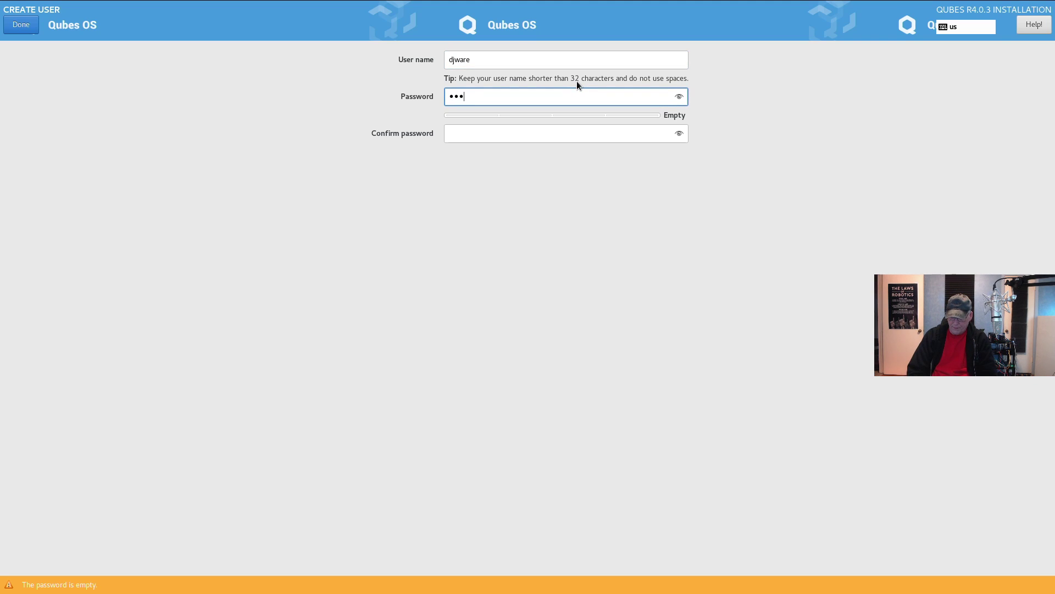
text(***)
key(Tab)
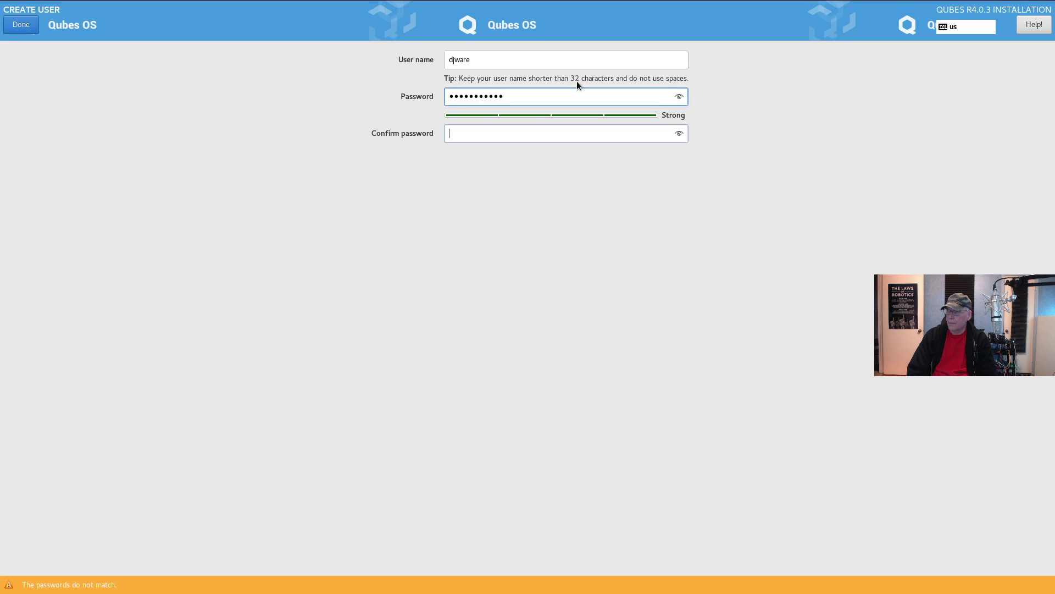
text(***********)
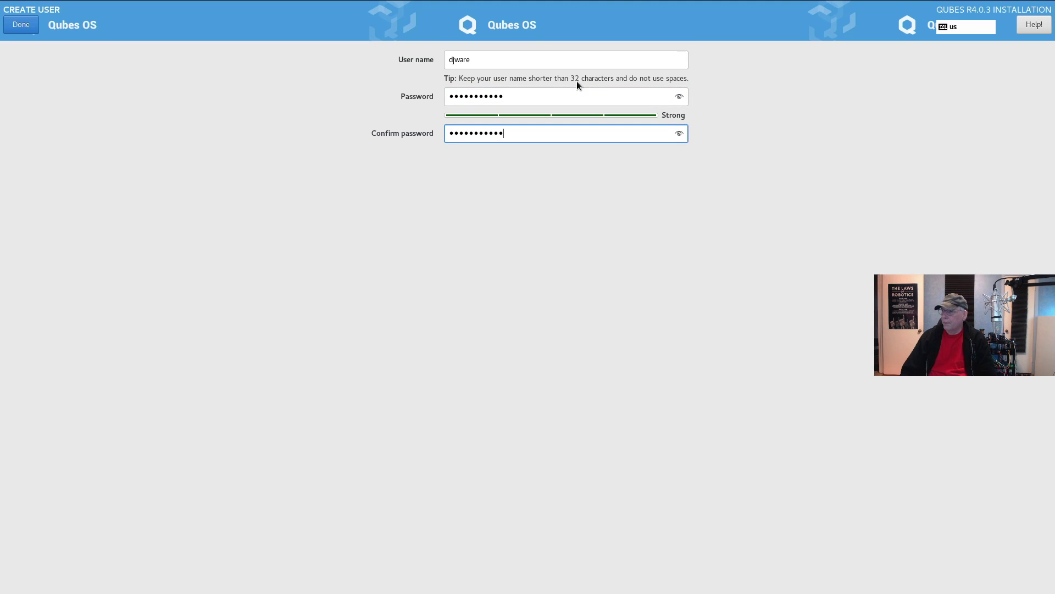
click(24, 20)
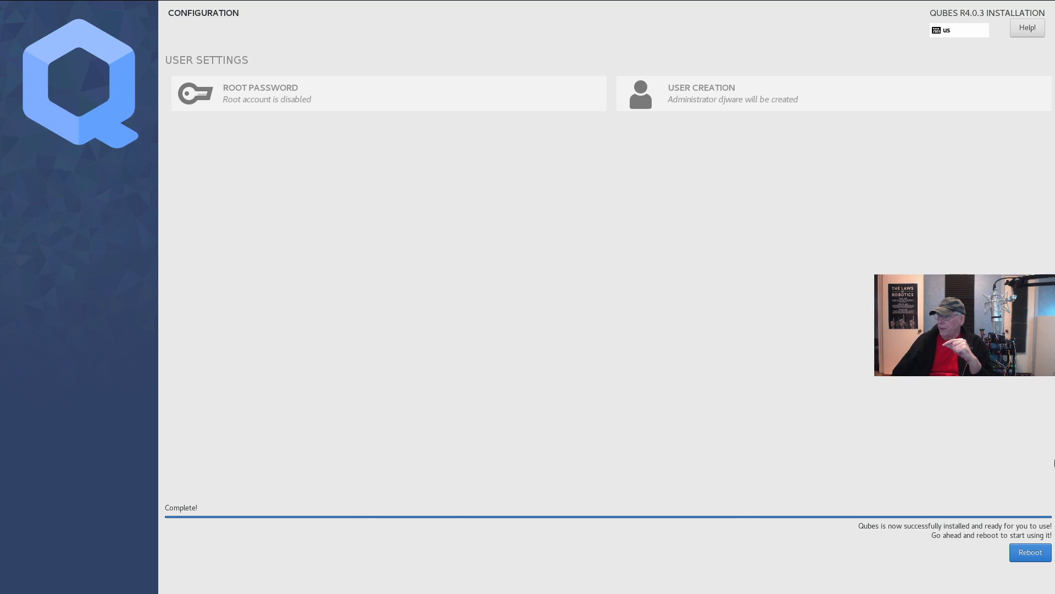
Step: Reboot the computer and boot it from the USB Samsung Portable SSD T3 drive
click(1028, 558)
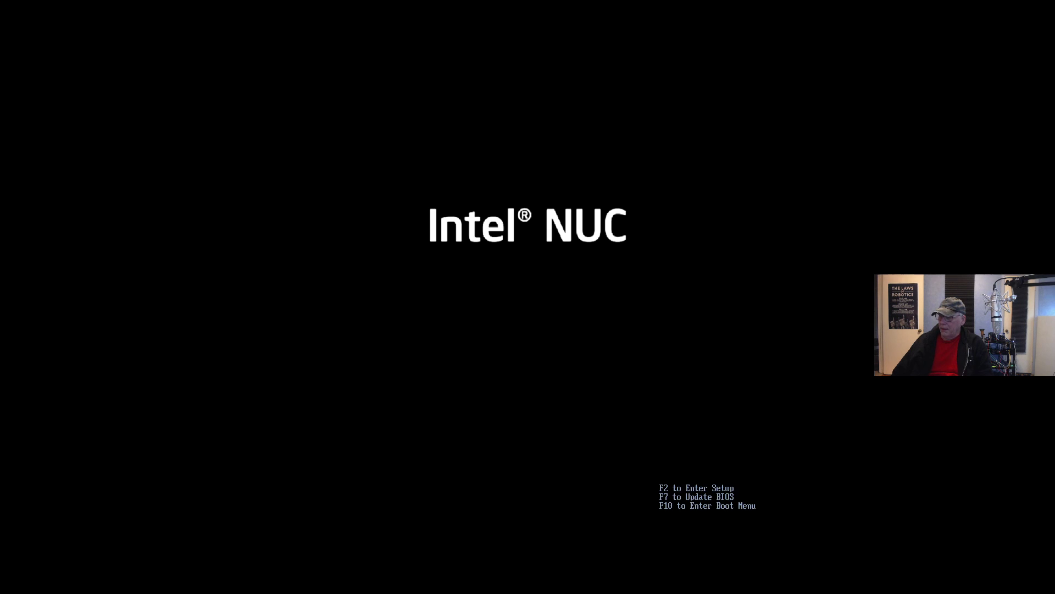
key(F10)
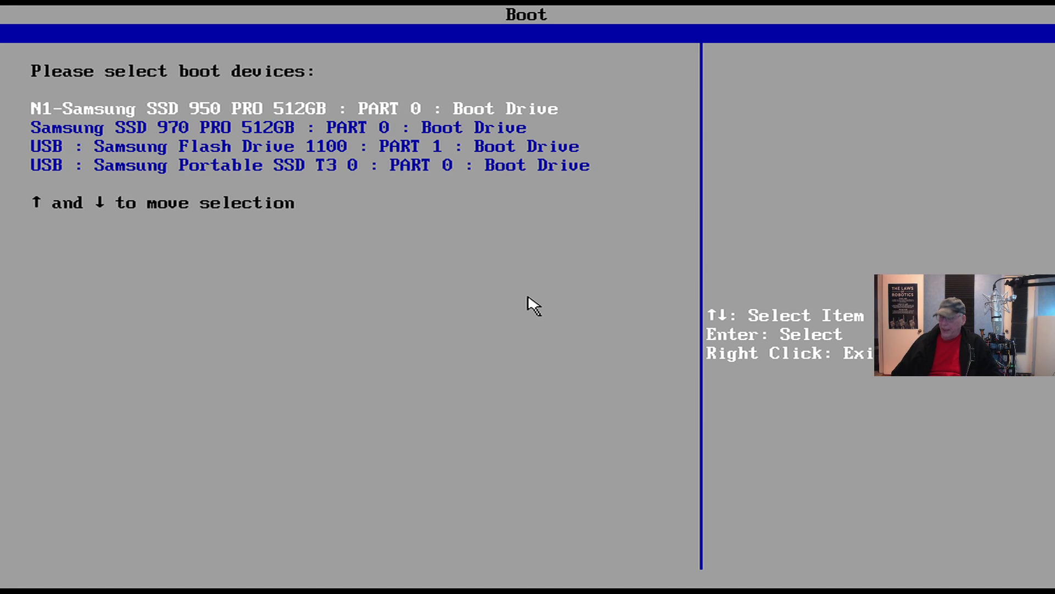
key(Down)
key(Down)
key(Down)
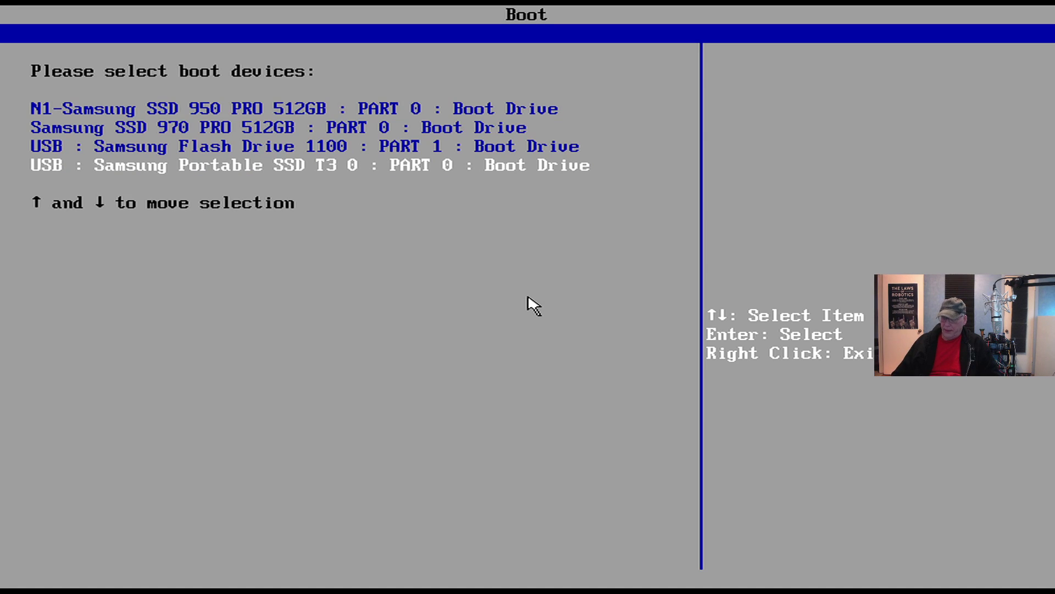
key(Return)
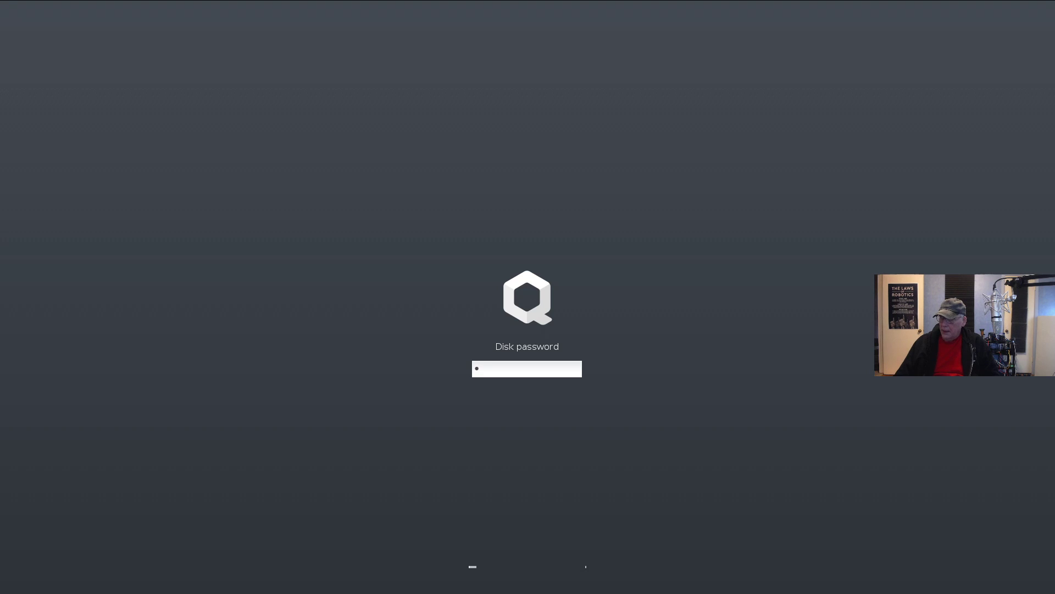
Step: Unlock the encrypted system drive by entering the disk password
text(***)
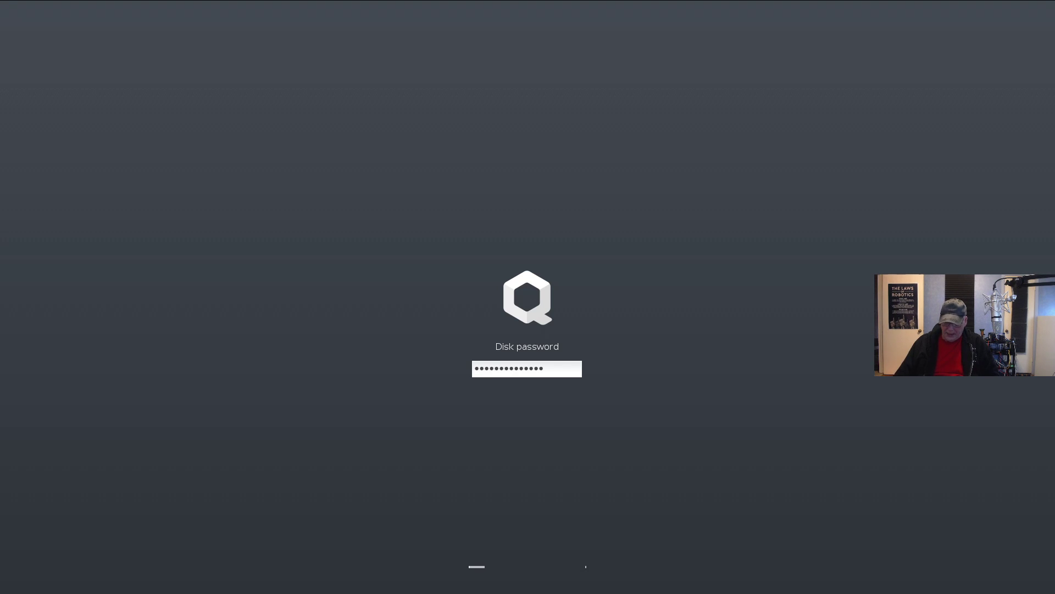
key(Return)
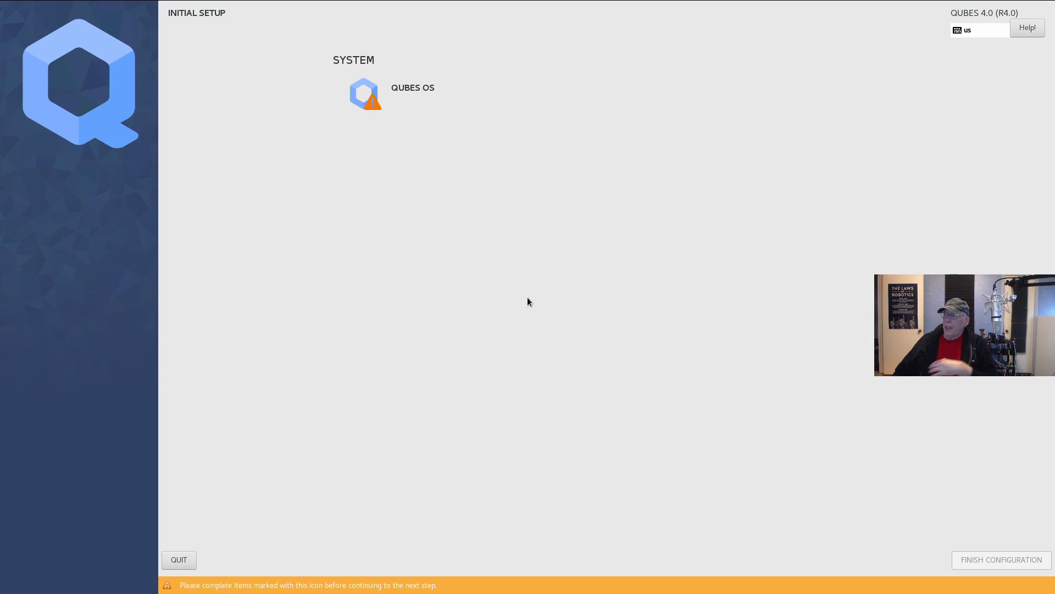
Step: Accept the default system, application and Whonix qubes for Qubes OS, and finish the initial configuration
click(376, 92)
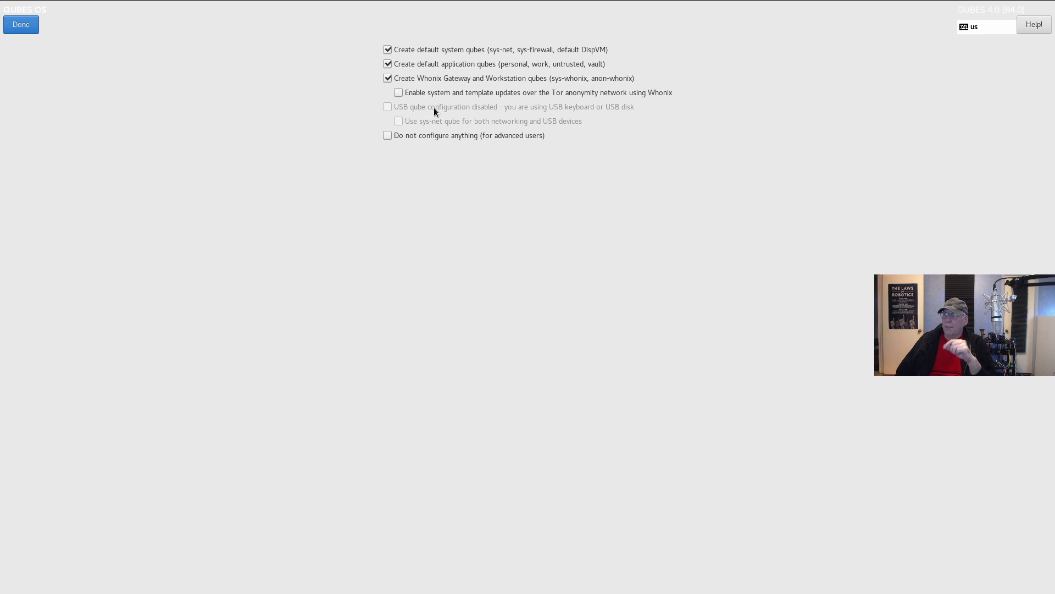
click(26, 27)
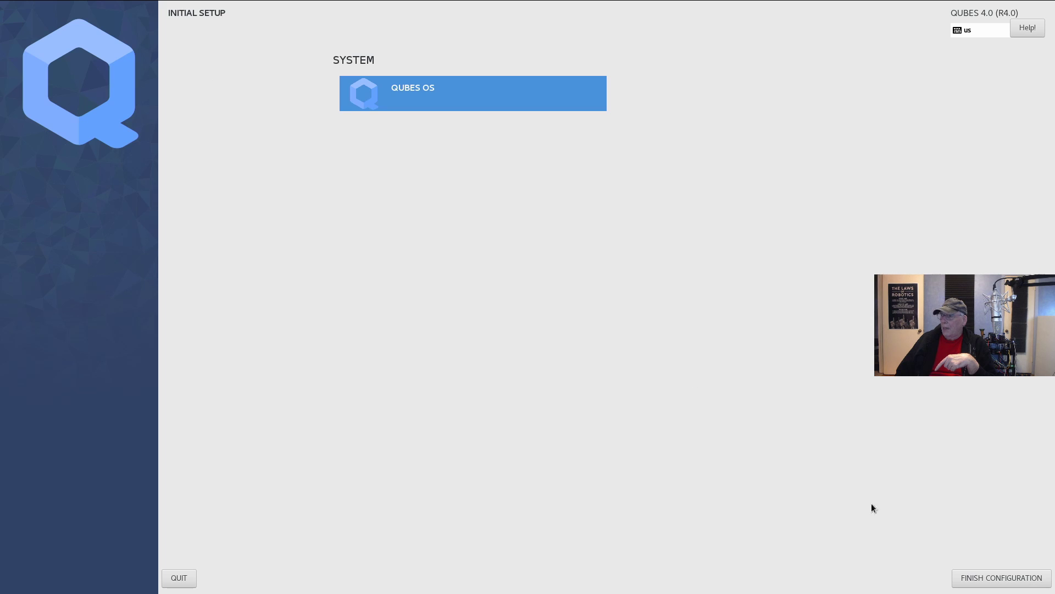
click(972, 582)
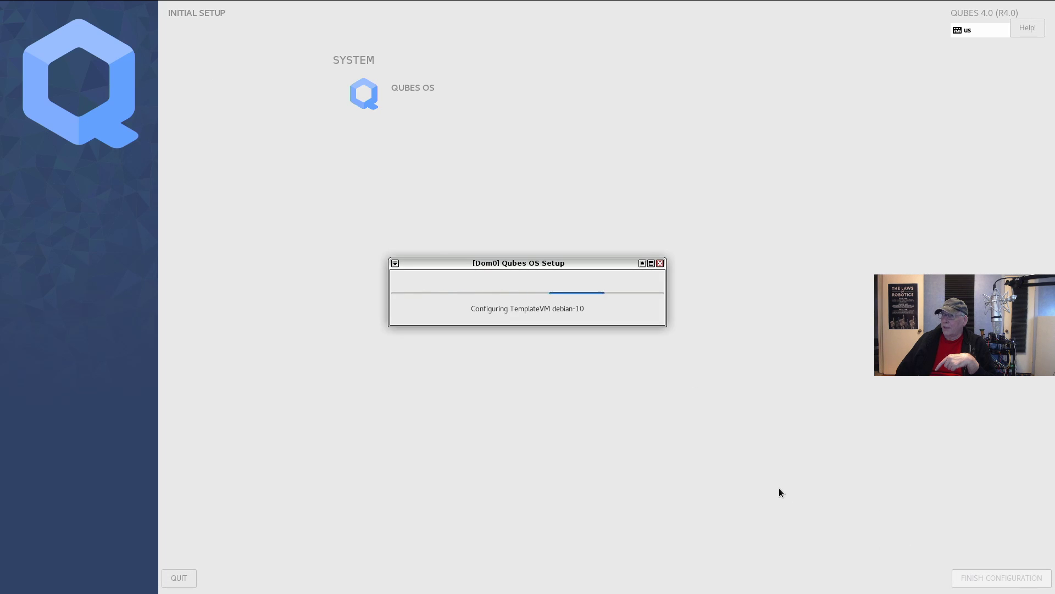